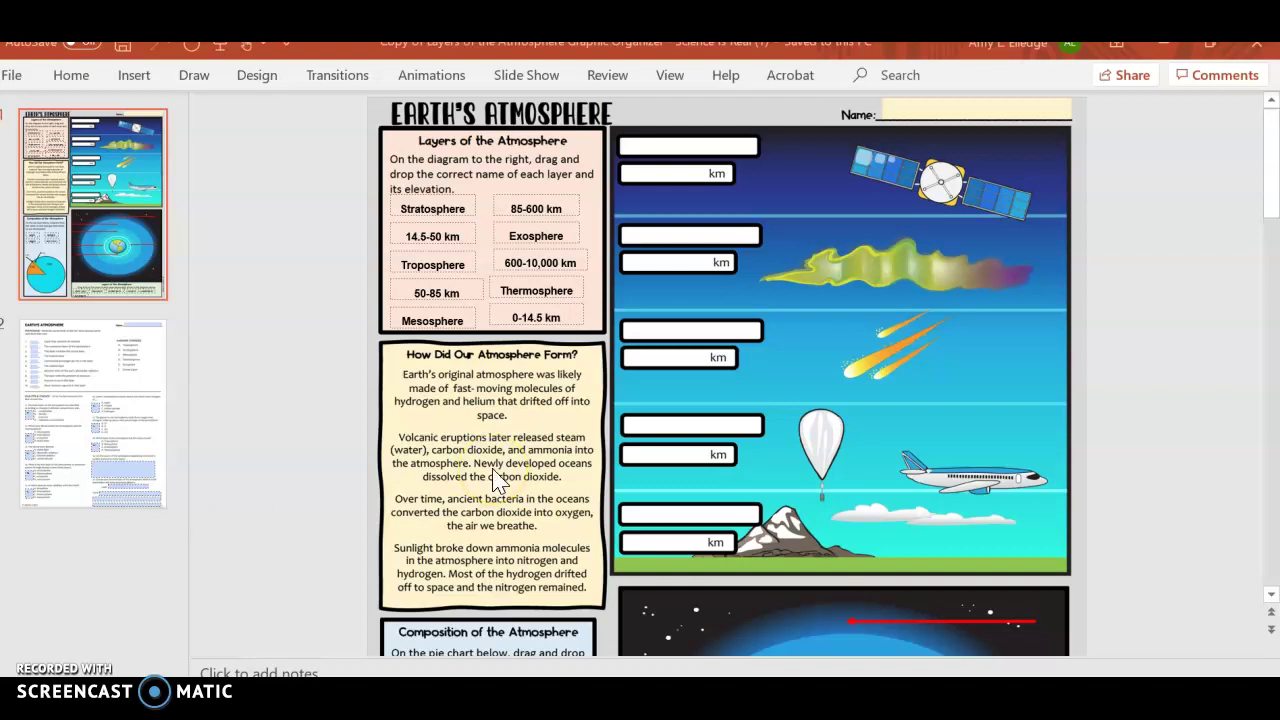
Step: Type the teacher's name into the Name box at the top right of slide 1
key(XF86AudioLowerVolume)
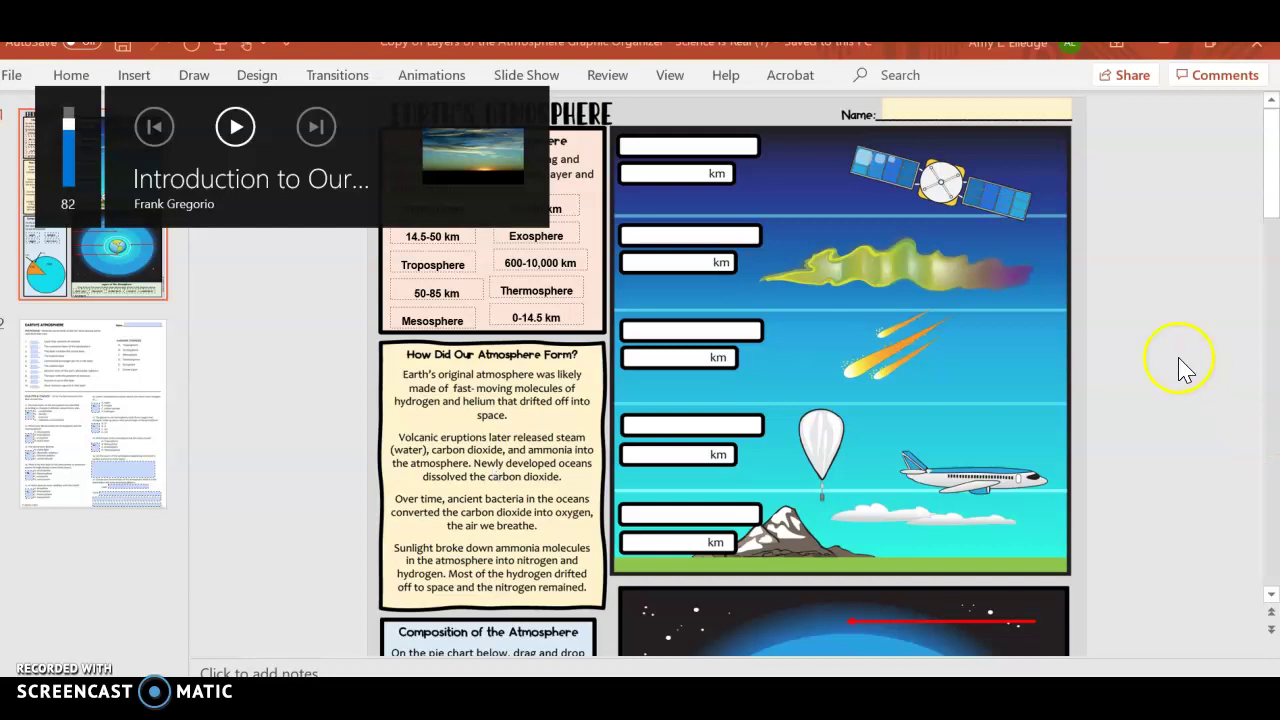
click(897, 112)
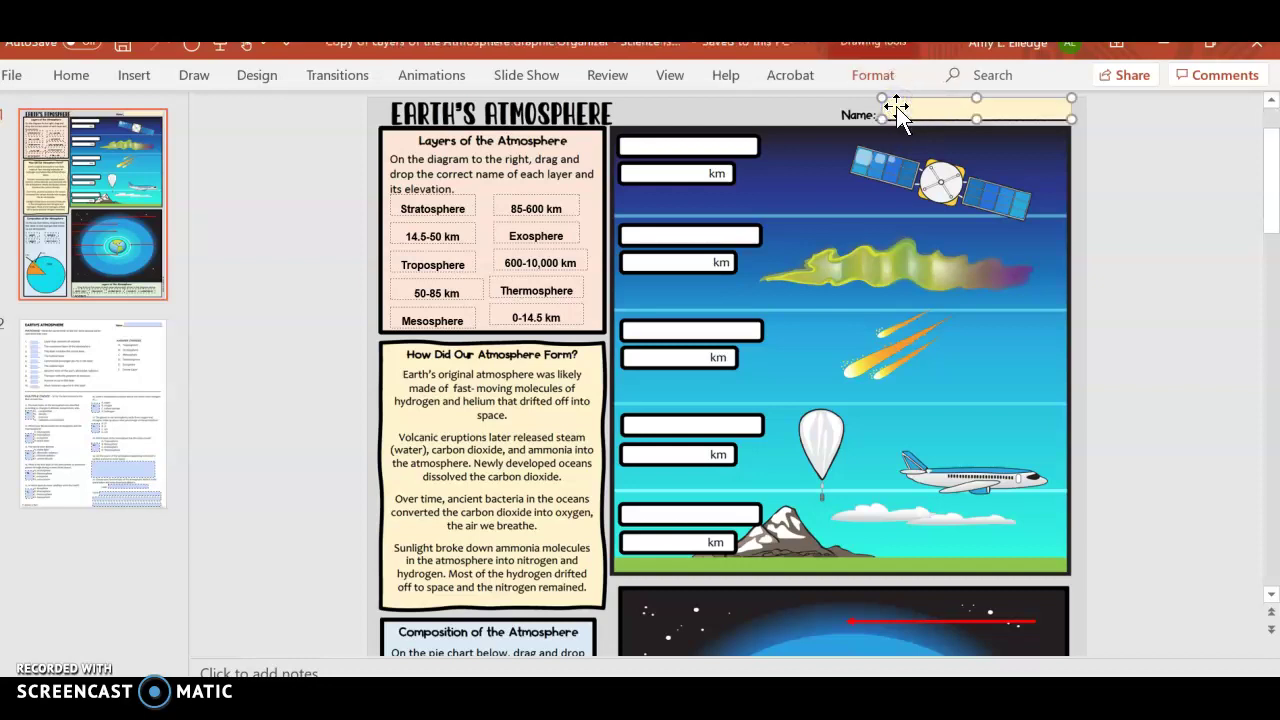
text(Mrs. Elledge)
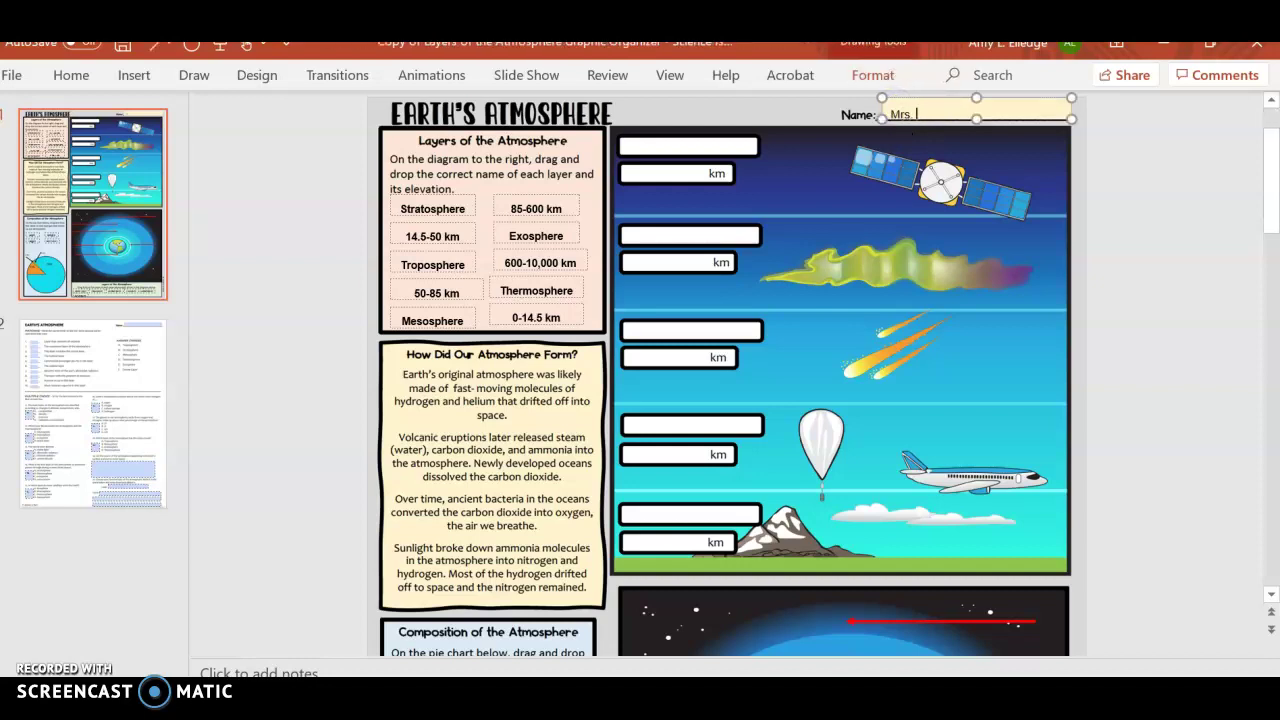
click(1193, 257)
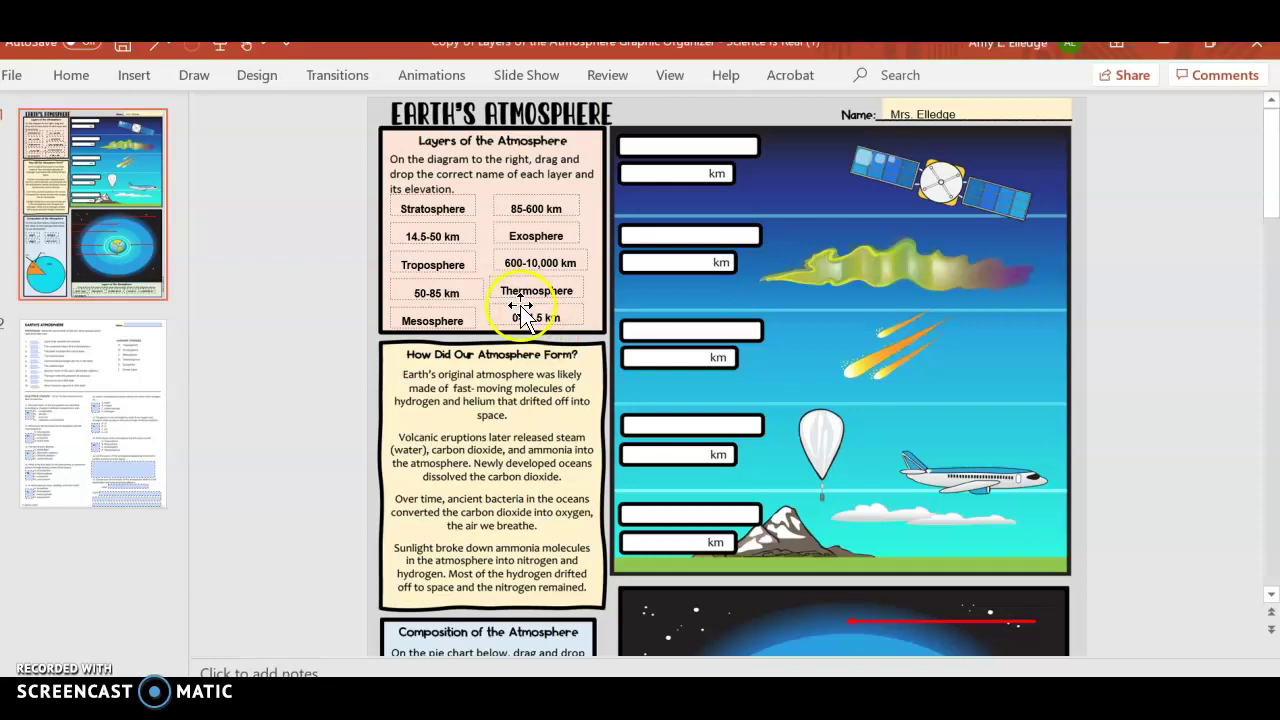
Step: Drag the 0-14.5 km and 14.5-50 km labels into the bottom two km boxes of the diagram
mouse_move(522, 312)
mouse_down()
mouse_move(537, 290)
mouse_move(471, 290)
mouse_move(534, 306)
mouse_move(530, 318)
mouse_move(662, 458)
mouse_move(656, 528)
mouse_up()
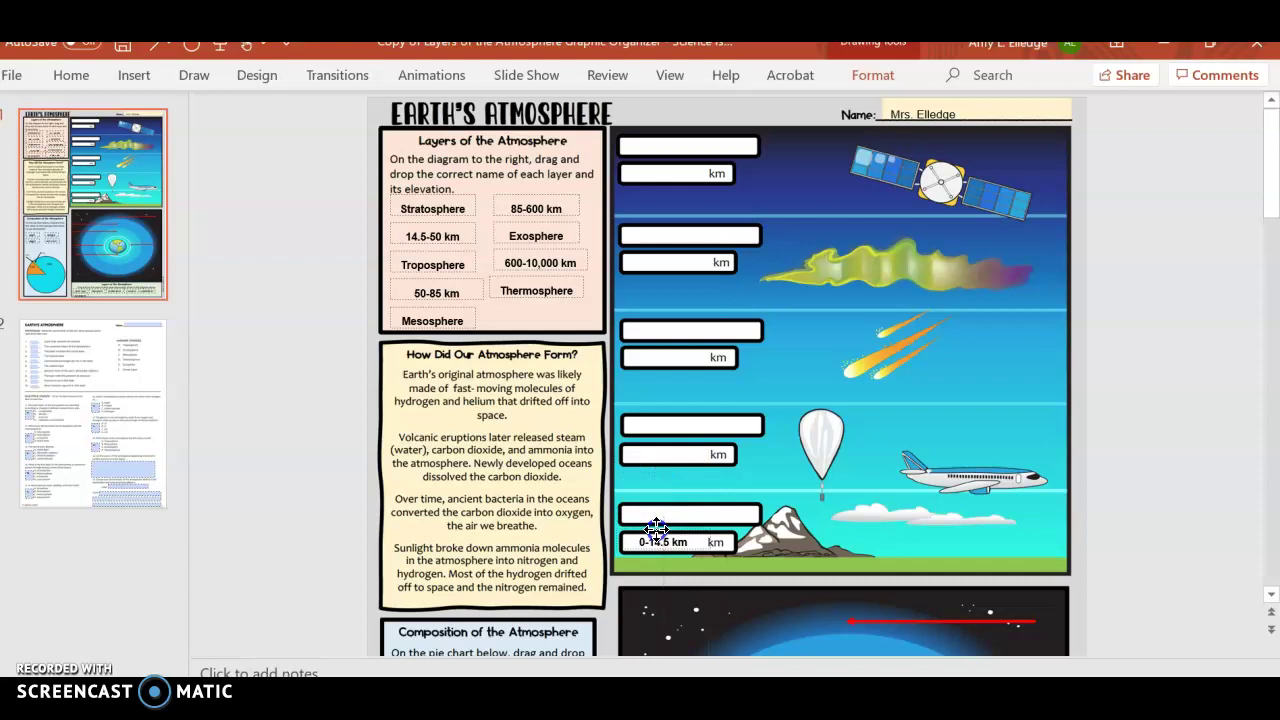
click(855, 502)
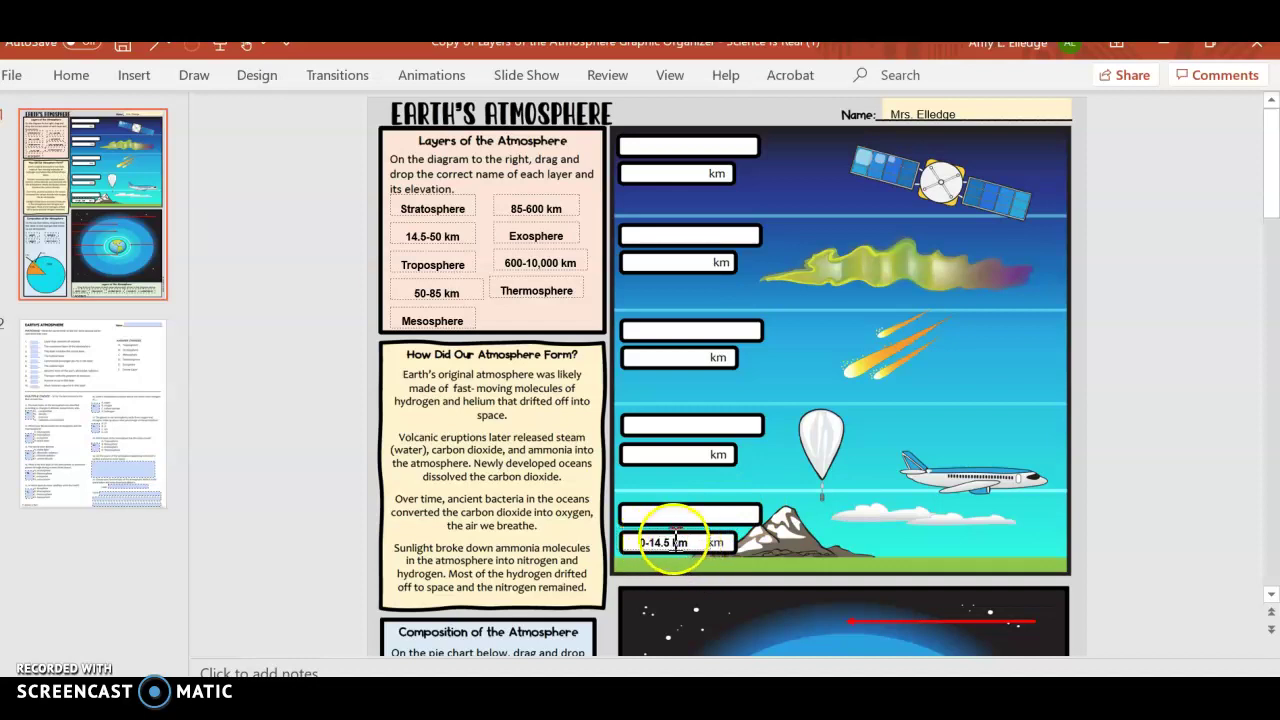
click(411, 233)
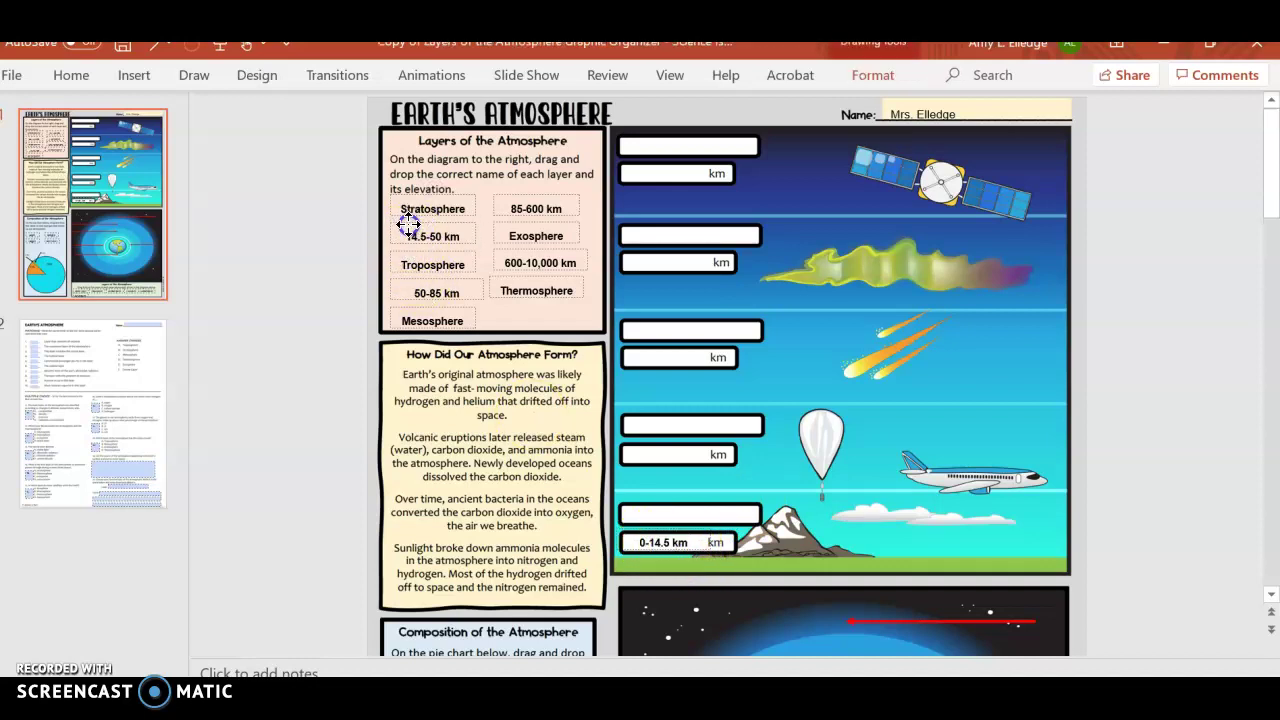
mouse_move(408, 226)
mouse_down()
mouse_move(640, 417)
mouse_move(650, 452)
mouse_up()
click(900, 438)
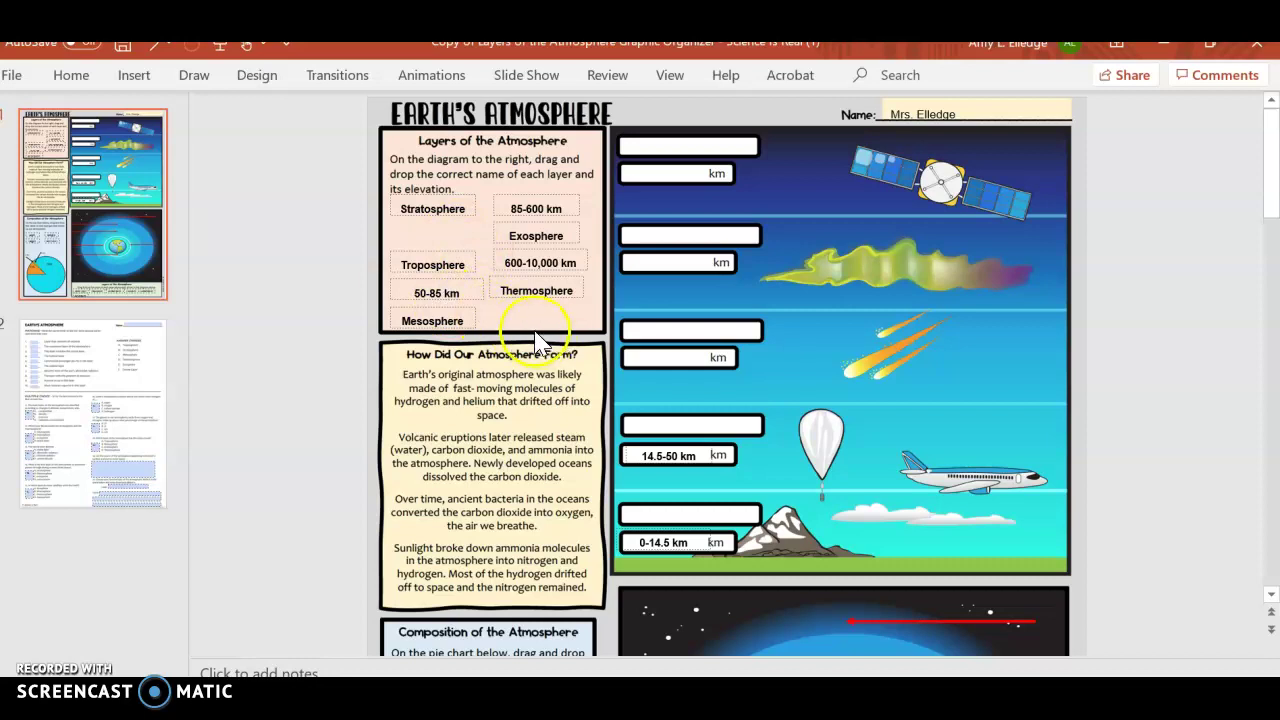
Step: Drag Troposphere into the lowest layer-name box, then scroll down to the quiz slide
click(410, 265)
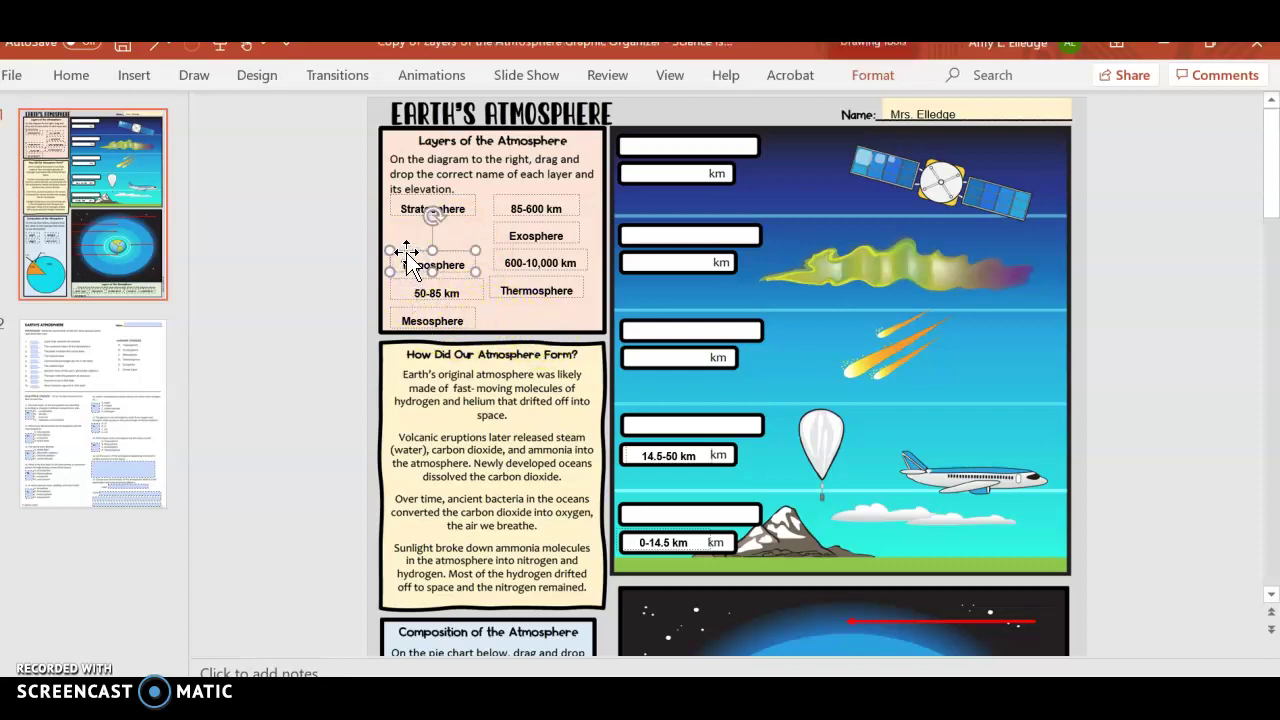
mouse_move(410, 265)
mouse_down()
mouse_move(526, 282)
mouse_move(656, 502)
mouse_up()
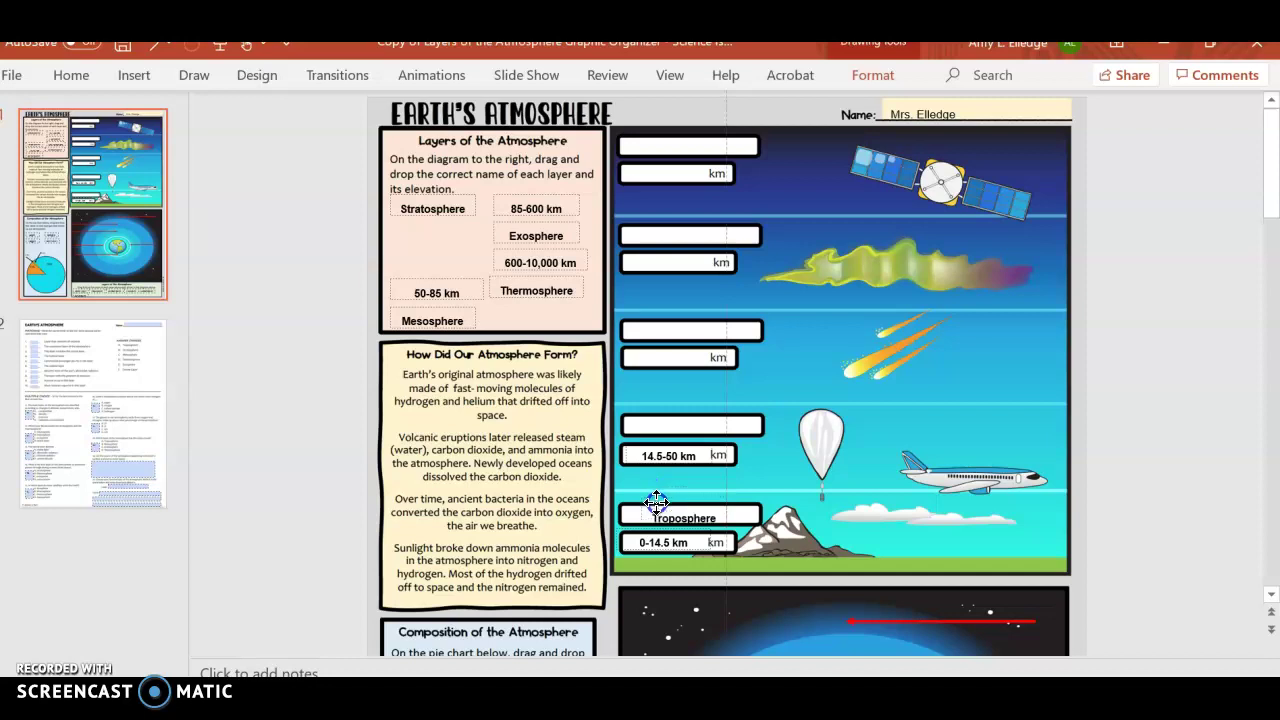
click(500, 478)
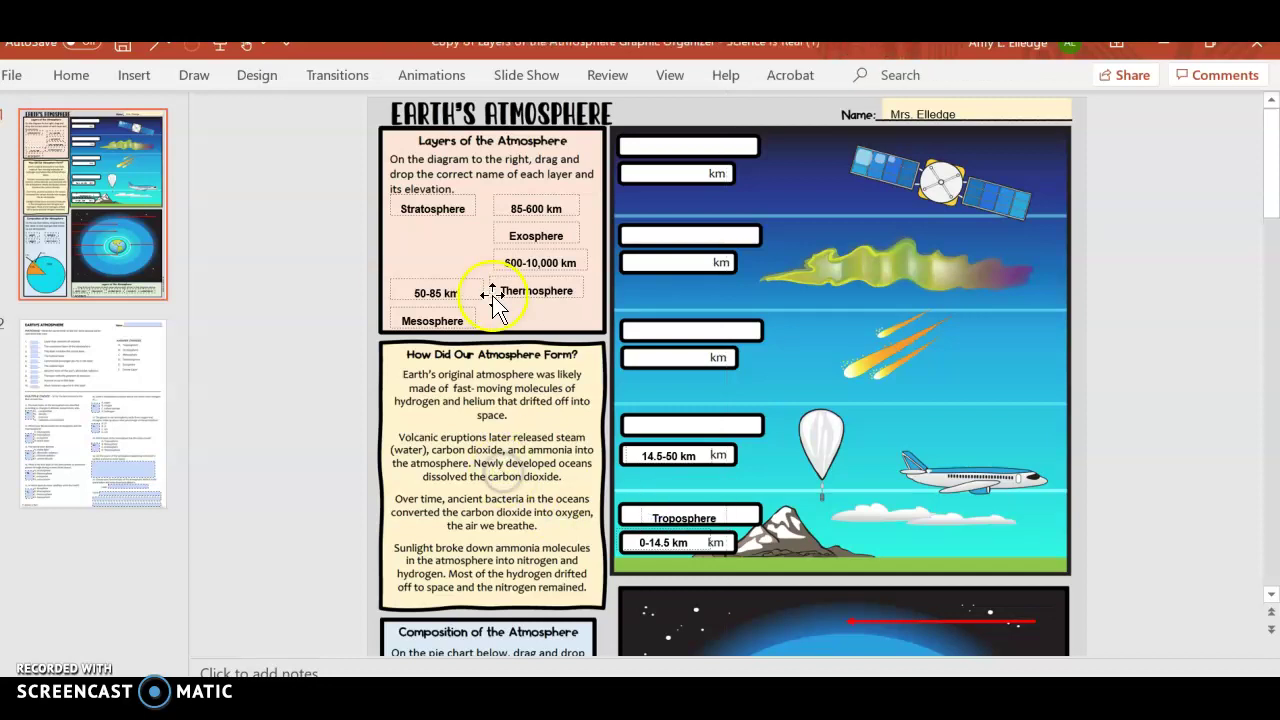
drag(1271, 165, 1273, 400)
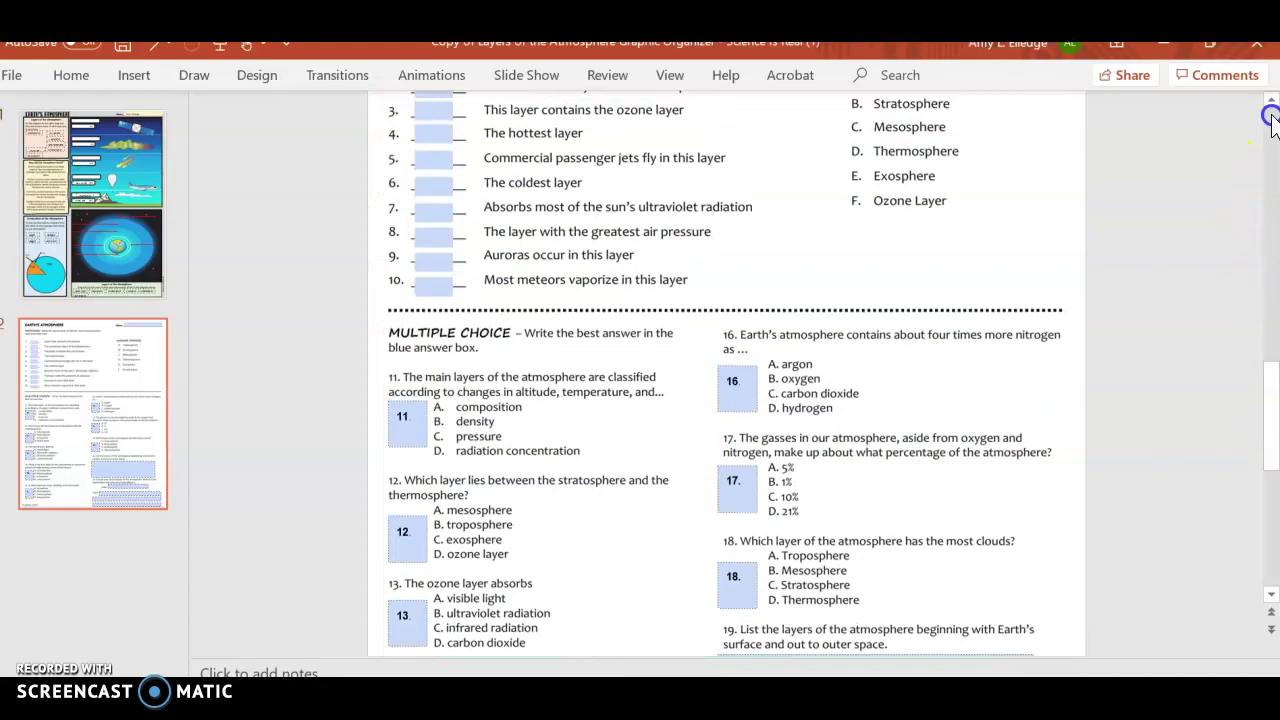
Step: Scroll back up to slide 1's Composition and Layers of the Atmosphere sections
click(1271, 104)
scroll(1271, 104, up, 10)
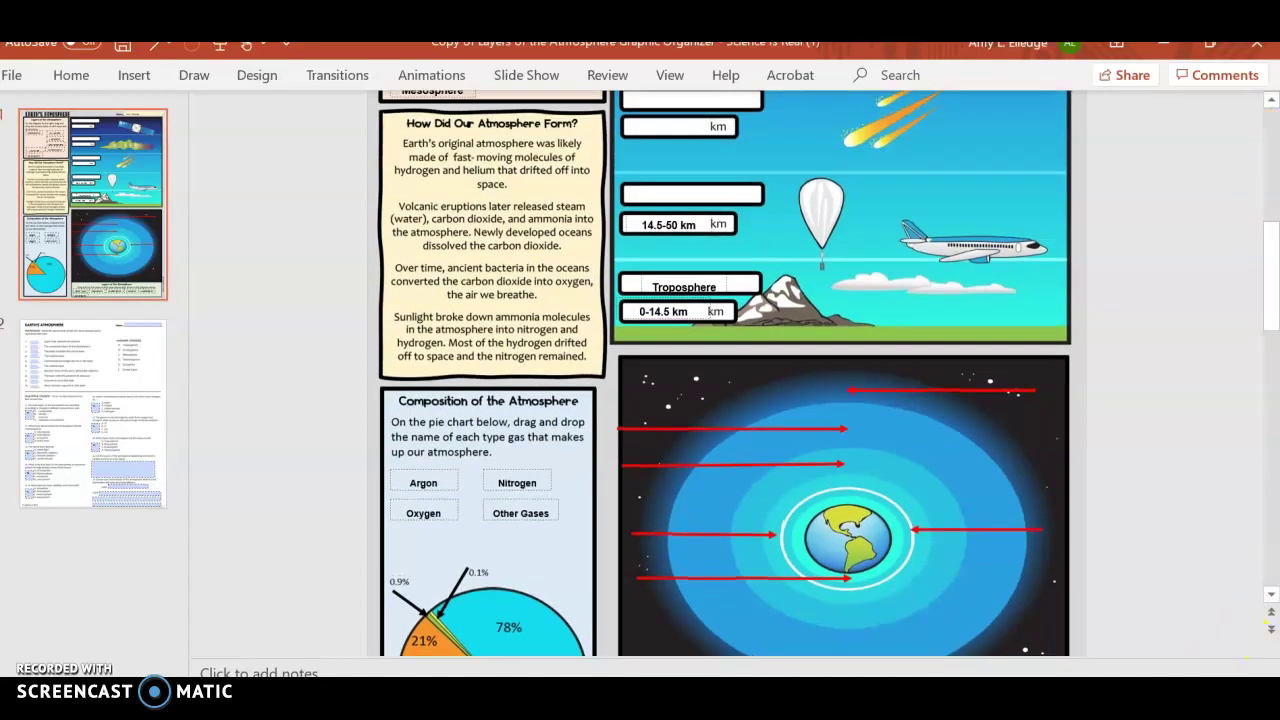
scroll(727, 373, down, 2)
scroll(1271, 597, down, 3)
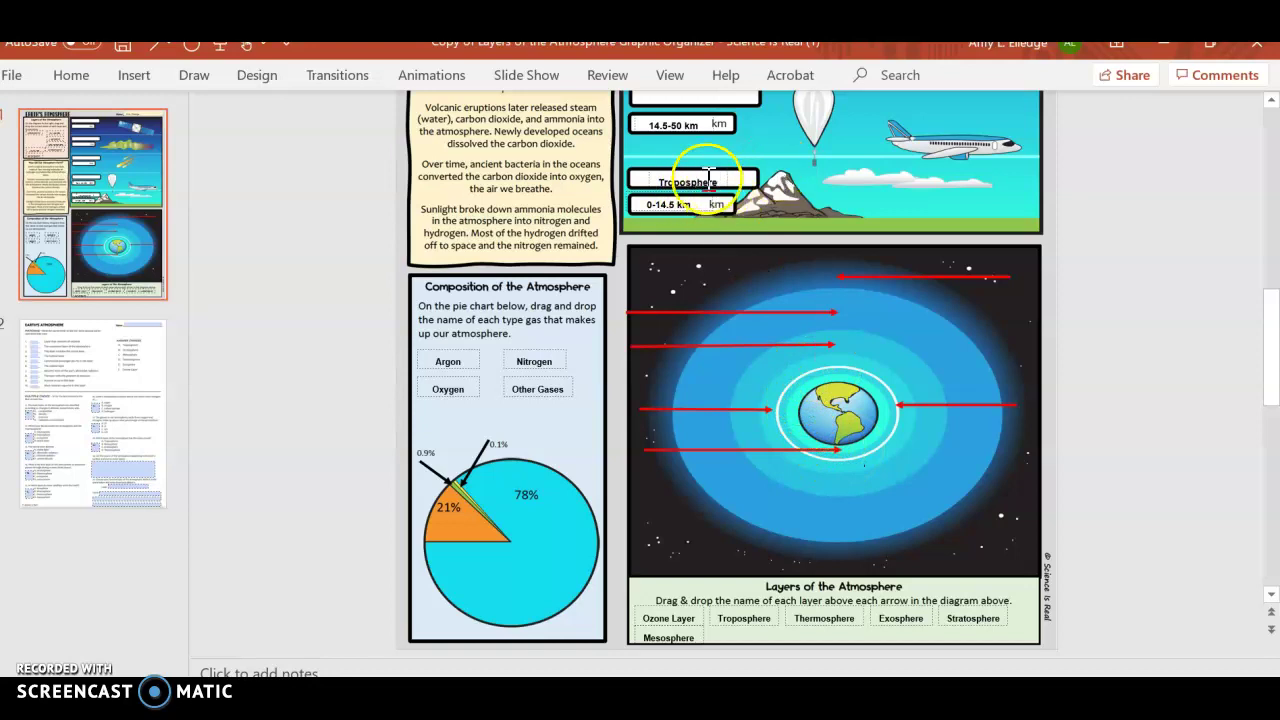
Step: Place Troposphere by the lower globe arrow and Argon by the 0.9% pie slice, then go to slide 2
mouse_move(744, 618)
mouse_down()
mouse_move(743, 574)
mouse_move(634, 537)
mouse_move(701, 427)
mouse_up()
click(724, 542)
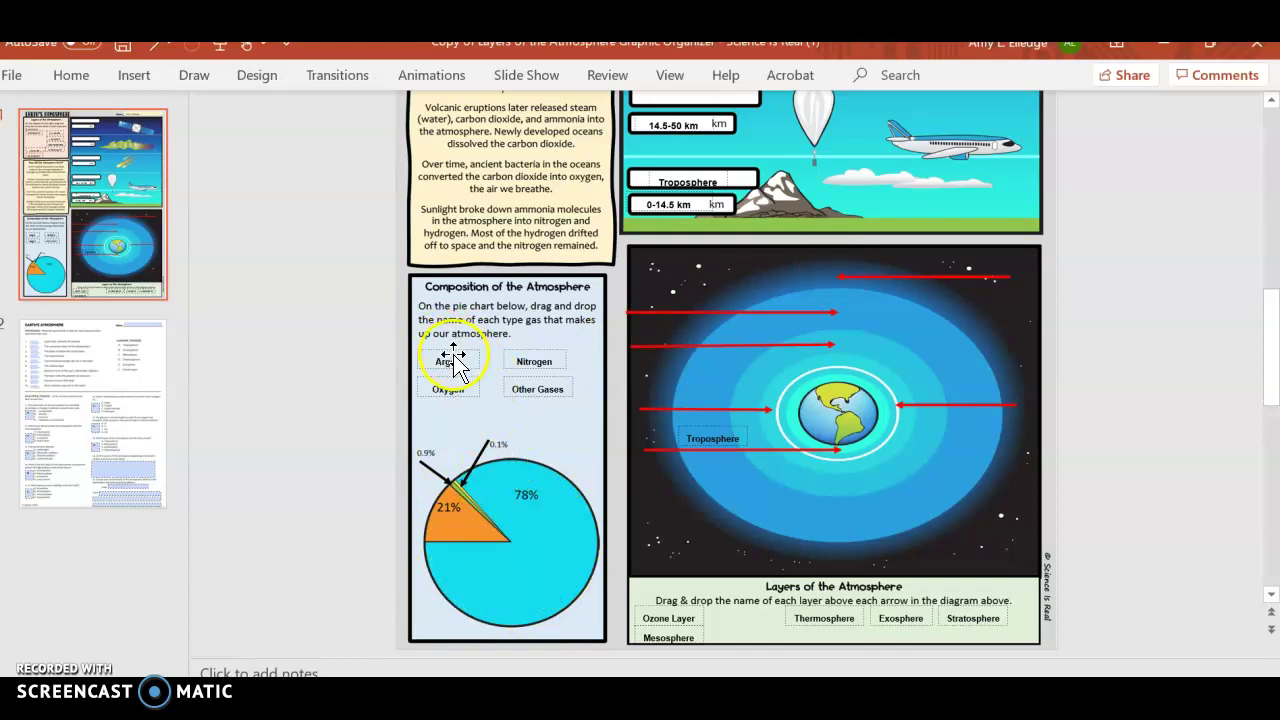
drag(448, 357, 436, 428)
click(580, 457)
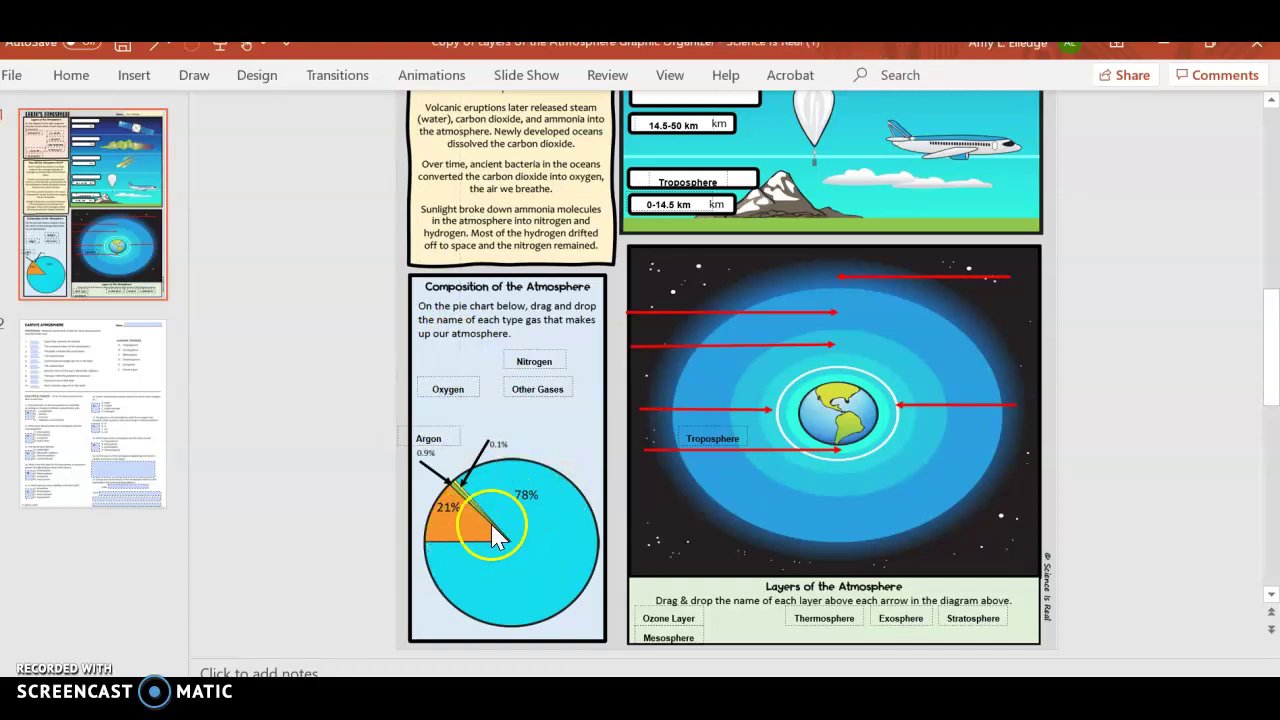
click(1270, 600)
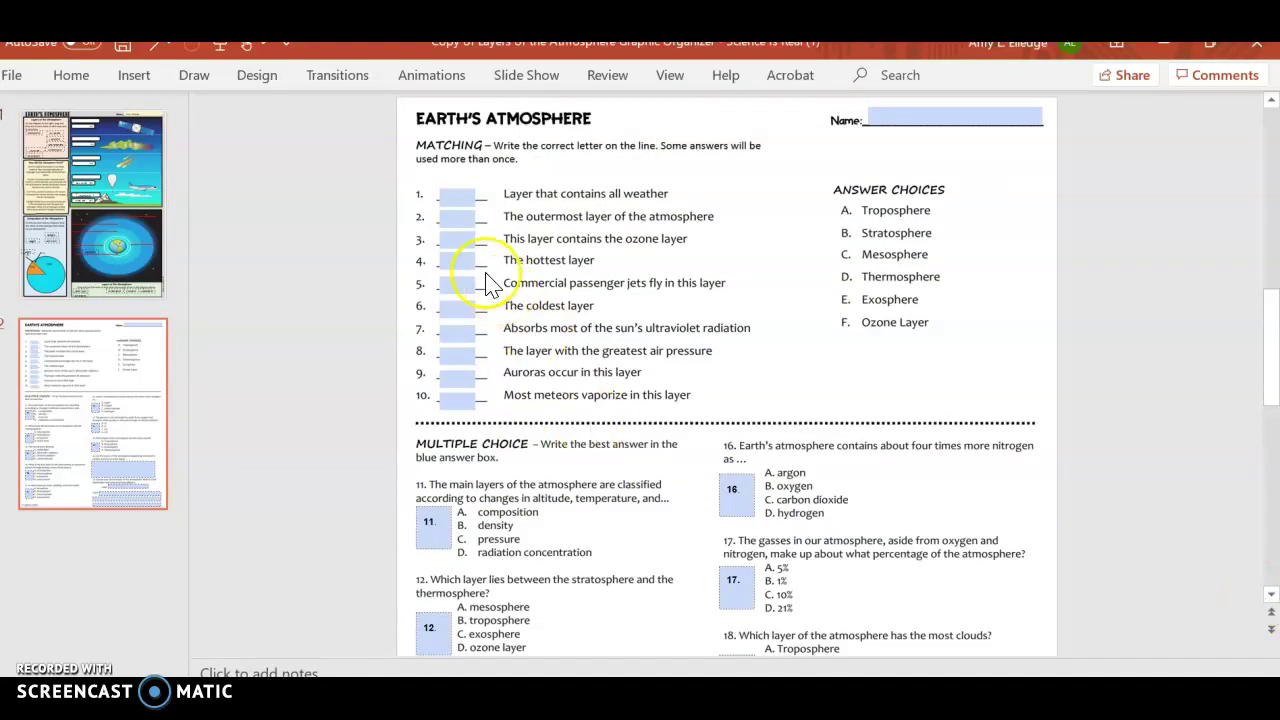
Step: Enter A for matching item 1 and C in question 11's answer box, then scroll down the slide
click(450, 198)
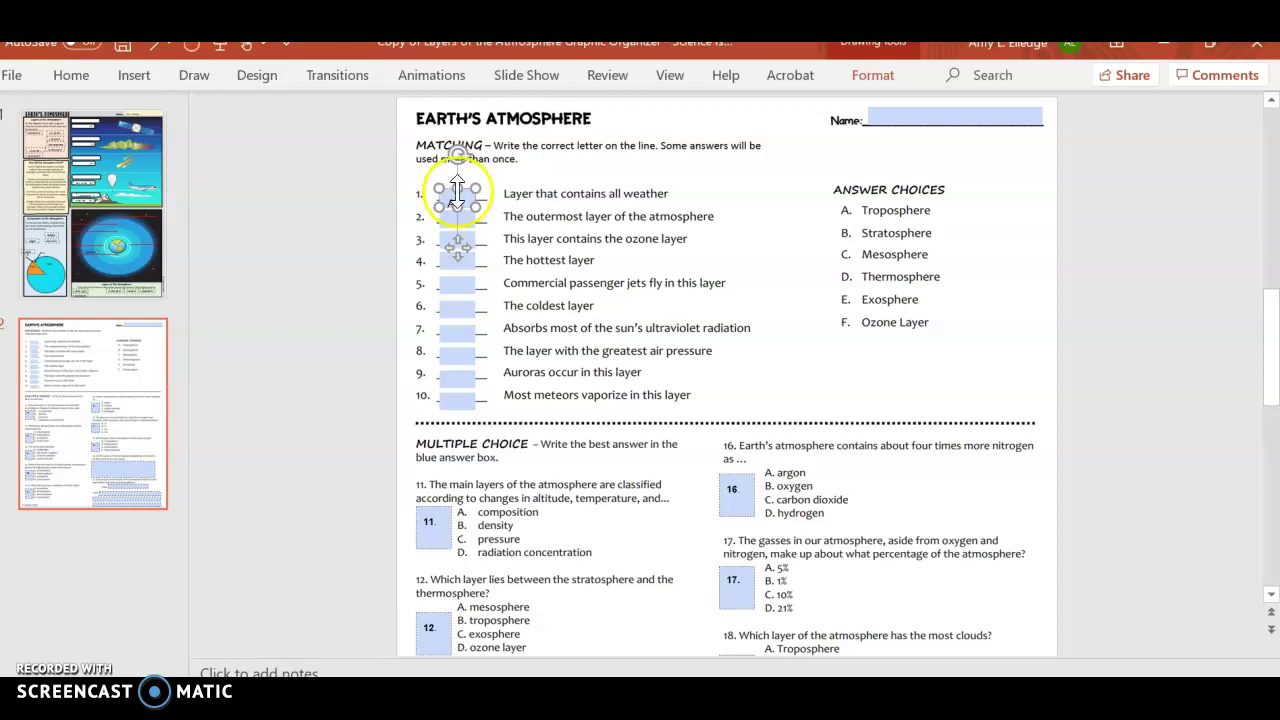
text(A)
click(775, 288)
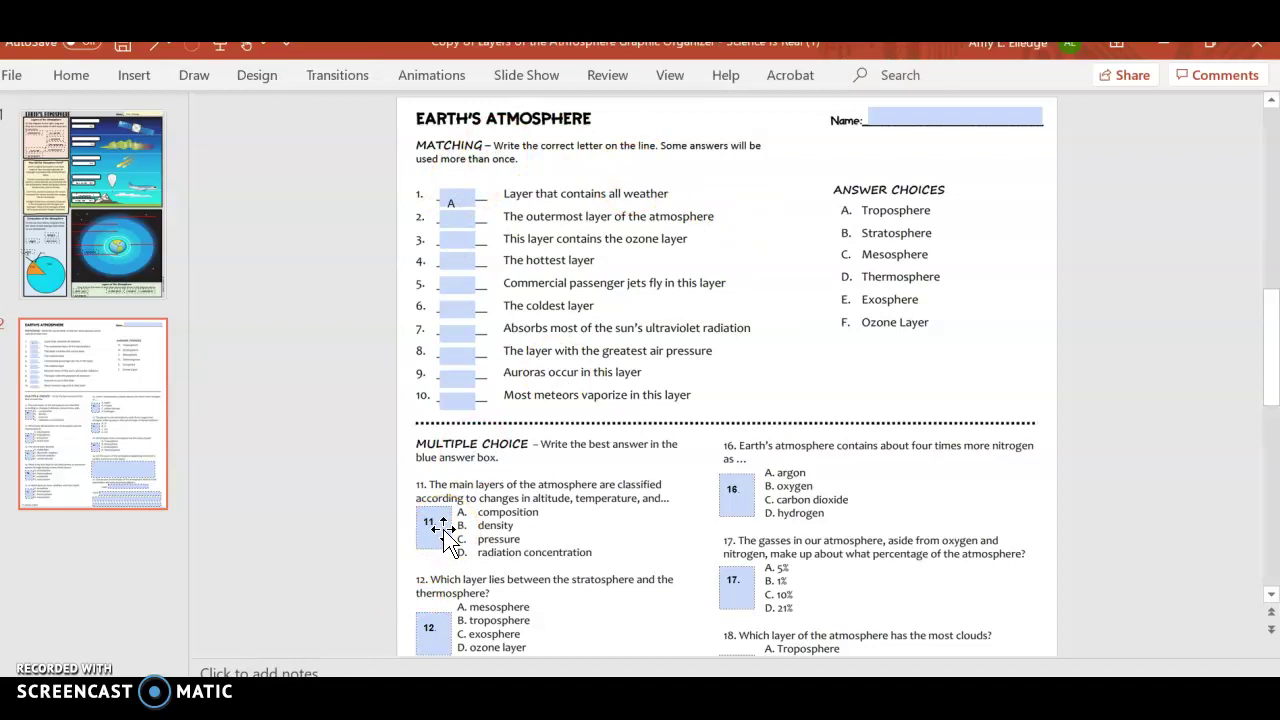
click(432, 530)
text(C)
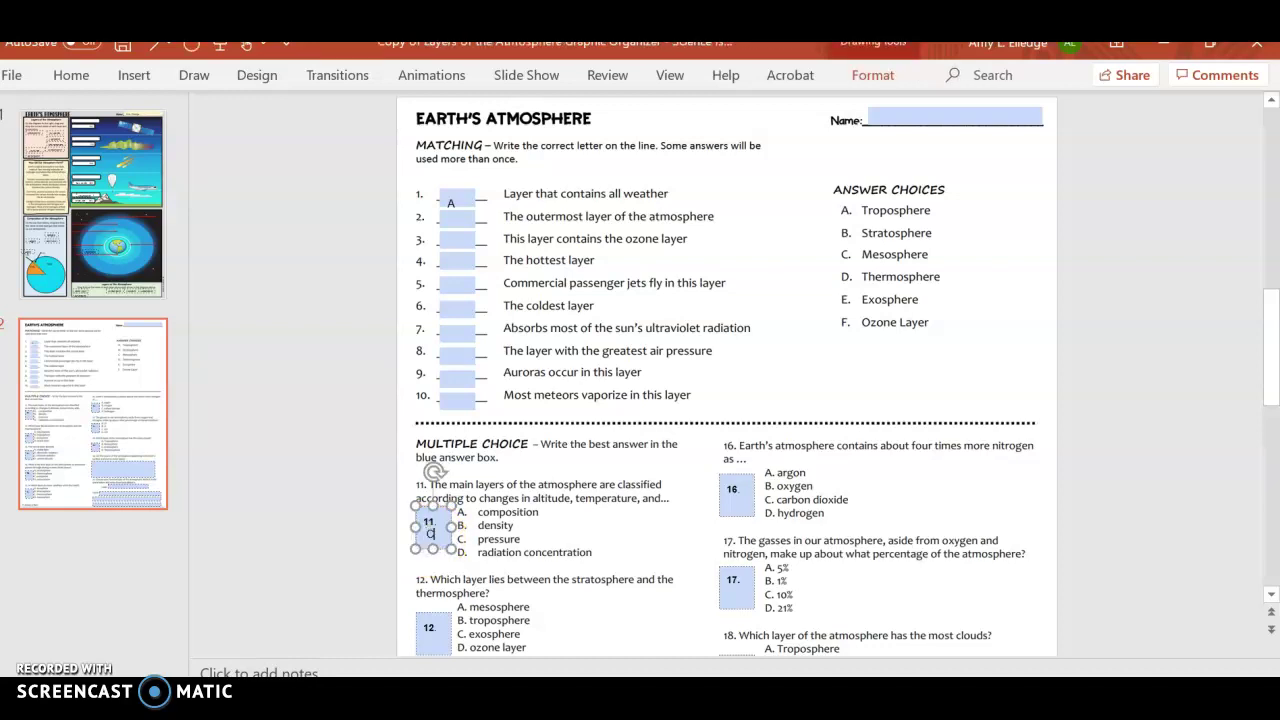
click(766, 420)
click(1272, 316)
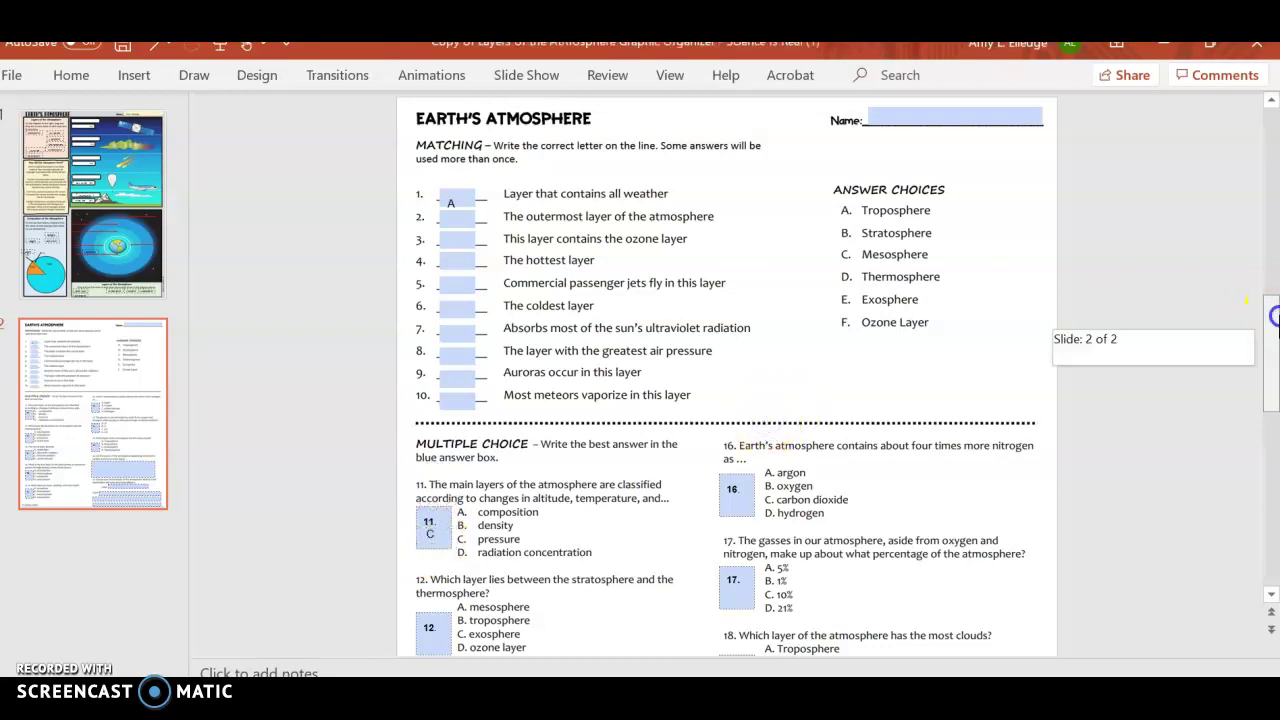
drag(1272, 316, 1273, 508)
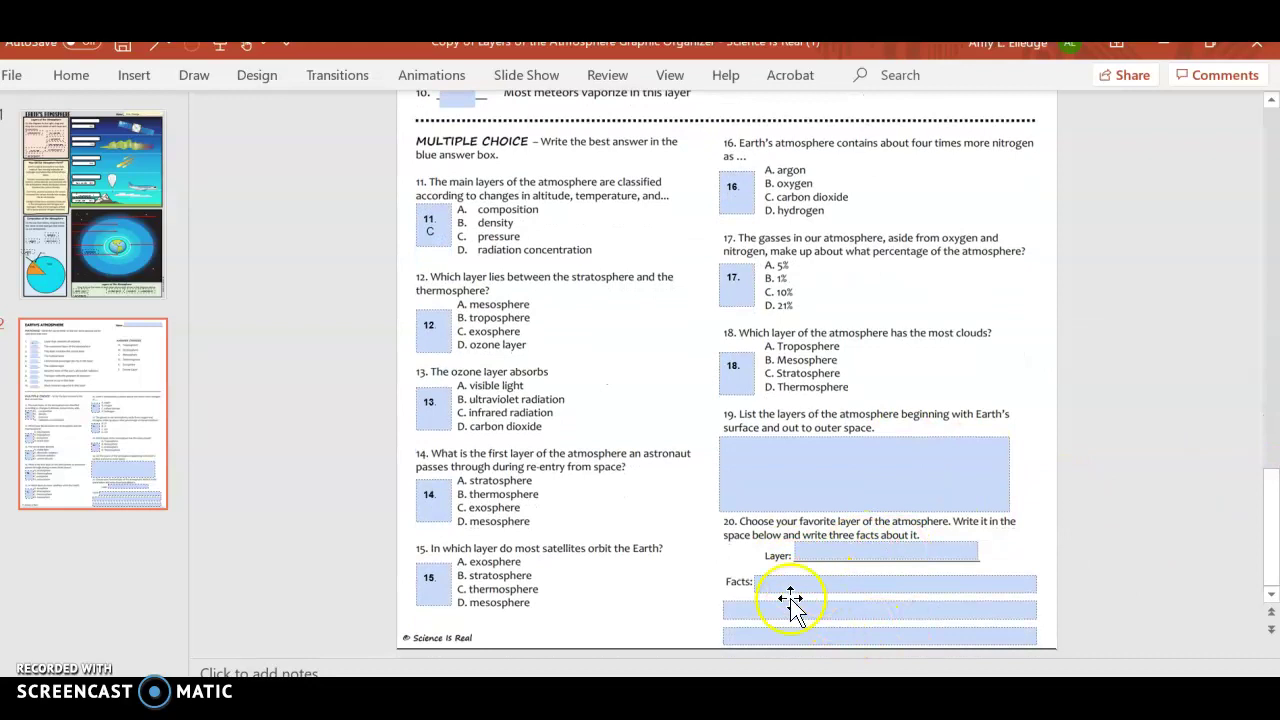
Step: Switch back to slide 1 and scroll to its top
click(138, 202)
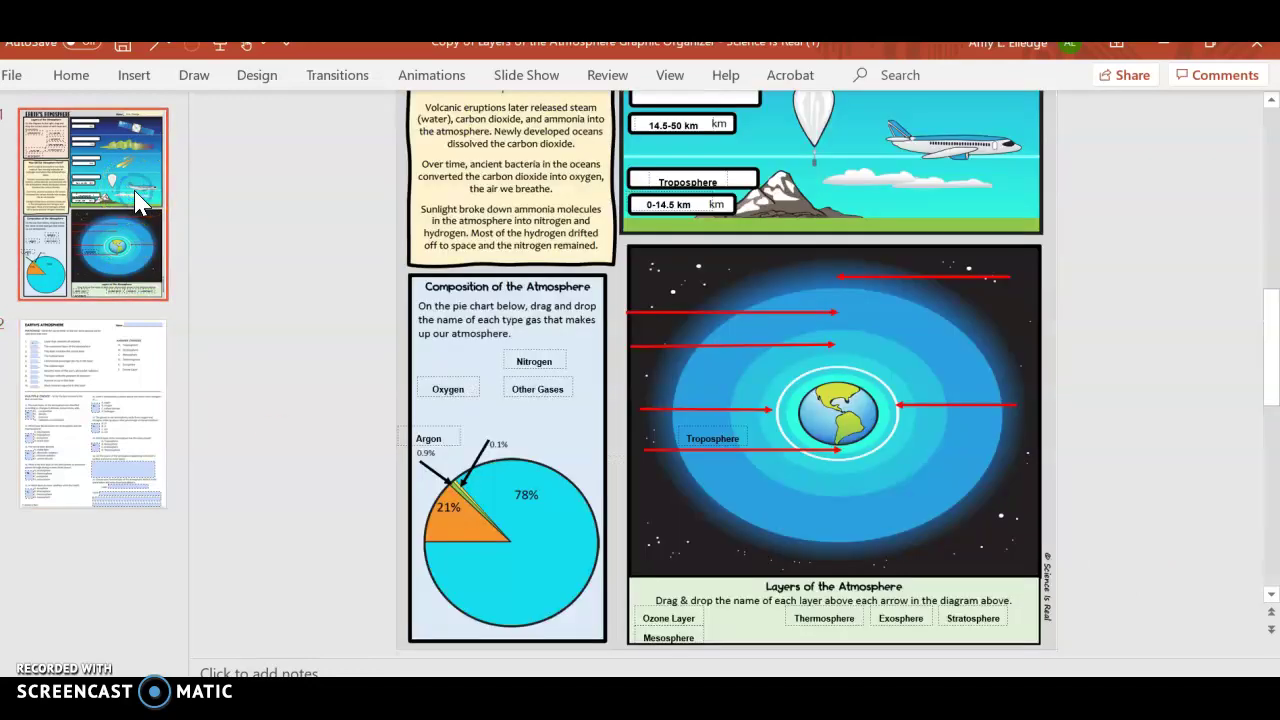
drag(1270, 300, 1264, 112)
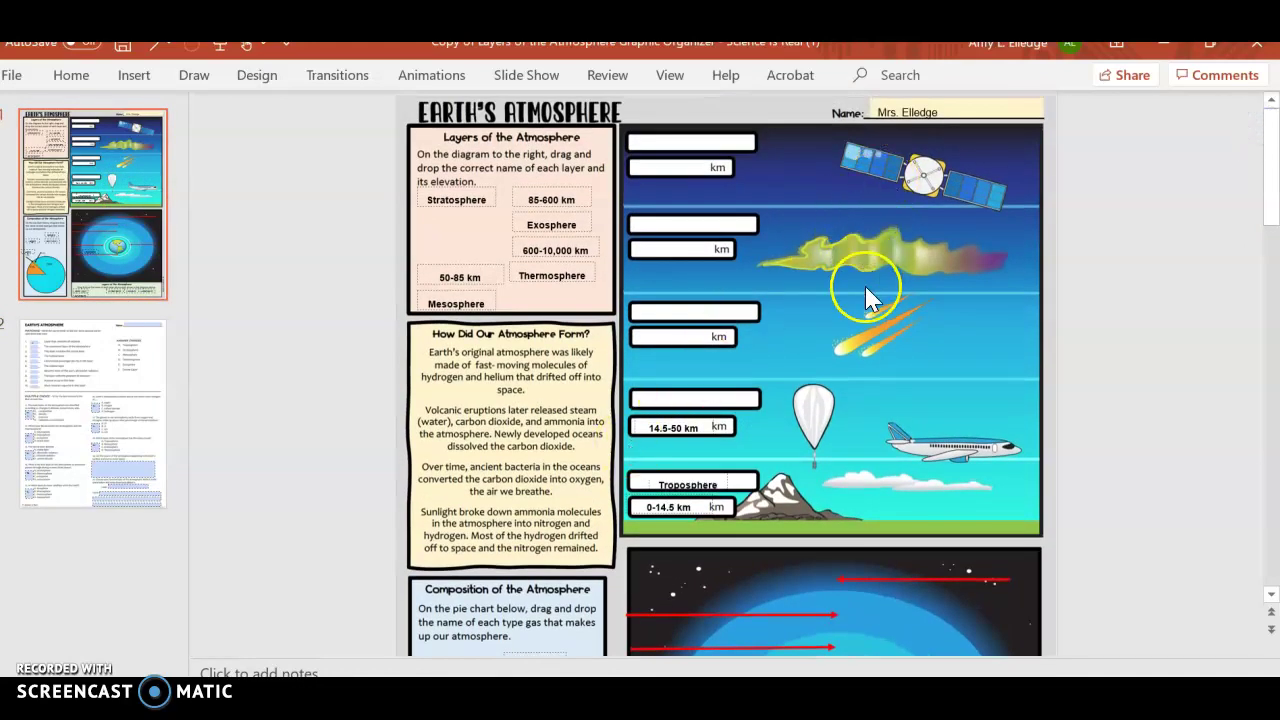